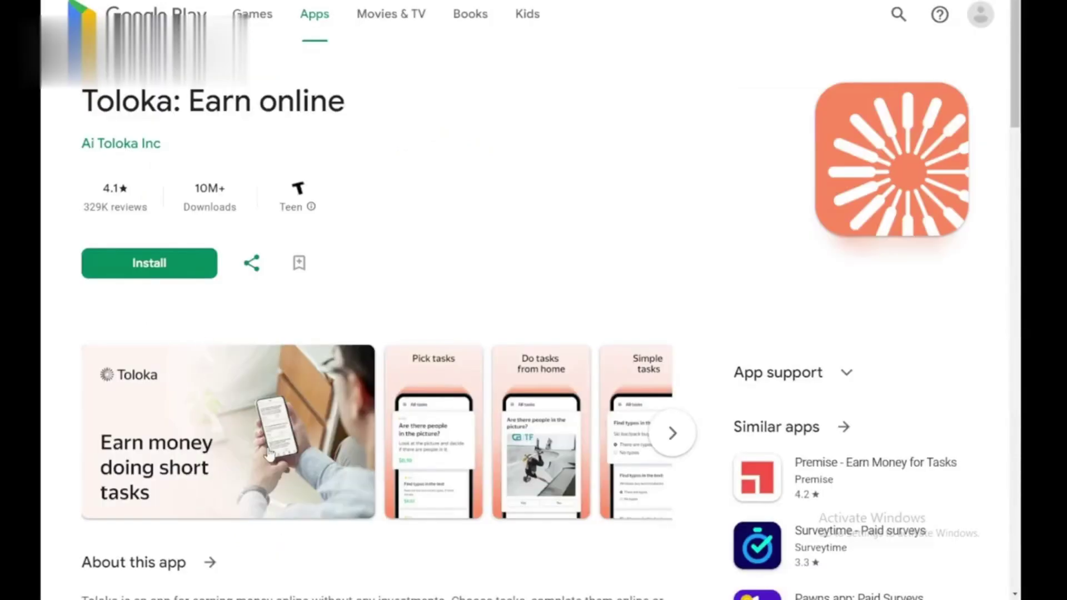
scroll(578, 494, down, 3)
scroll(578, 494, down, 2)
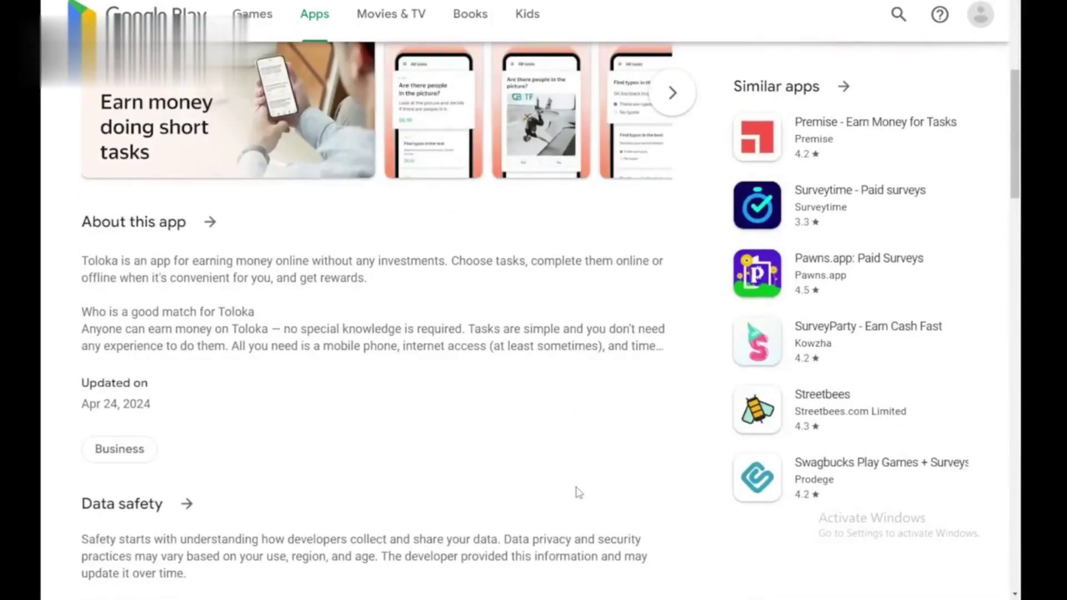
scroll(577, 493, down, 2)
scroll(578, 493, up, 2)
scroll(578, 494, up, 1)
scroll(581, 493, up, 3)
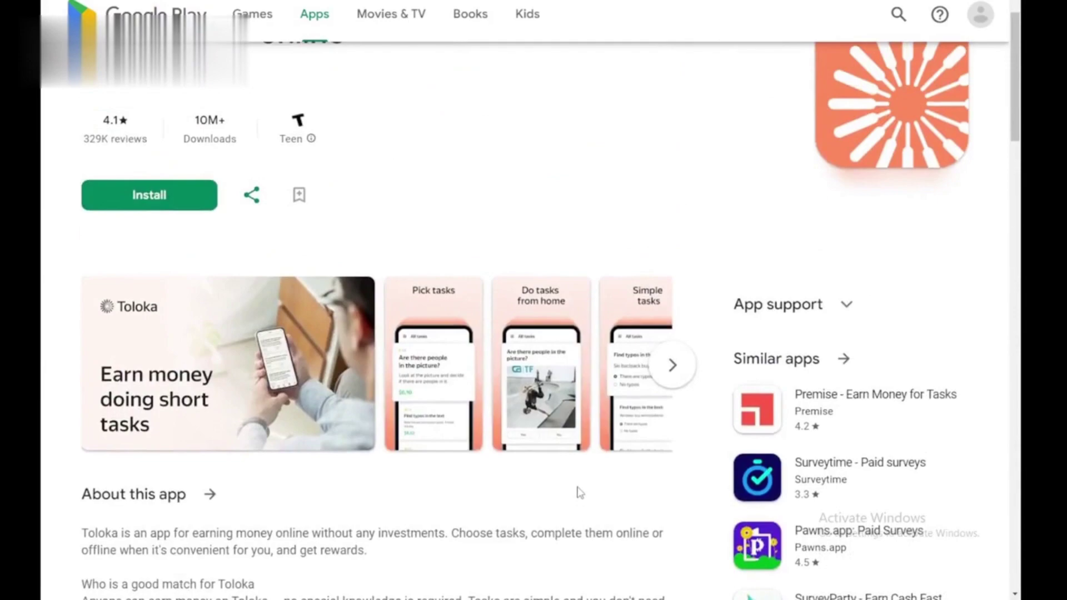
scroll(580, 493, up, 1)
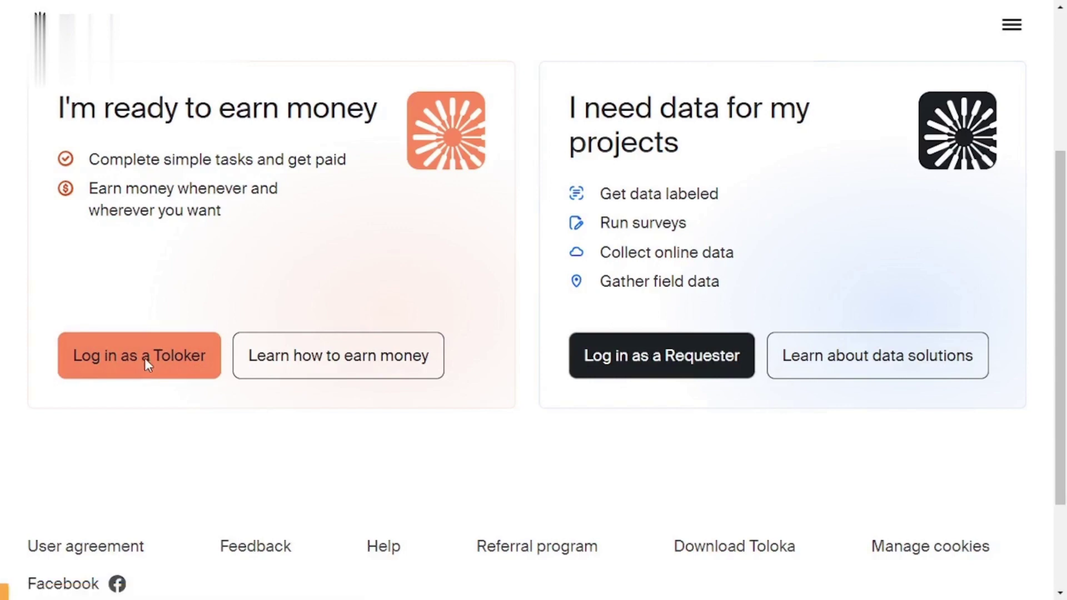
Step: Enter the site as a Toloker to reach the worker sign-up and login page
click(144, 360)
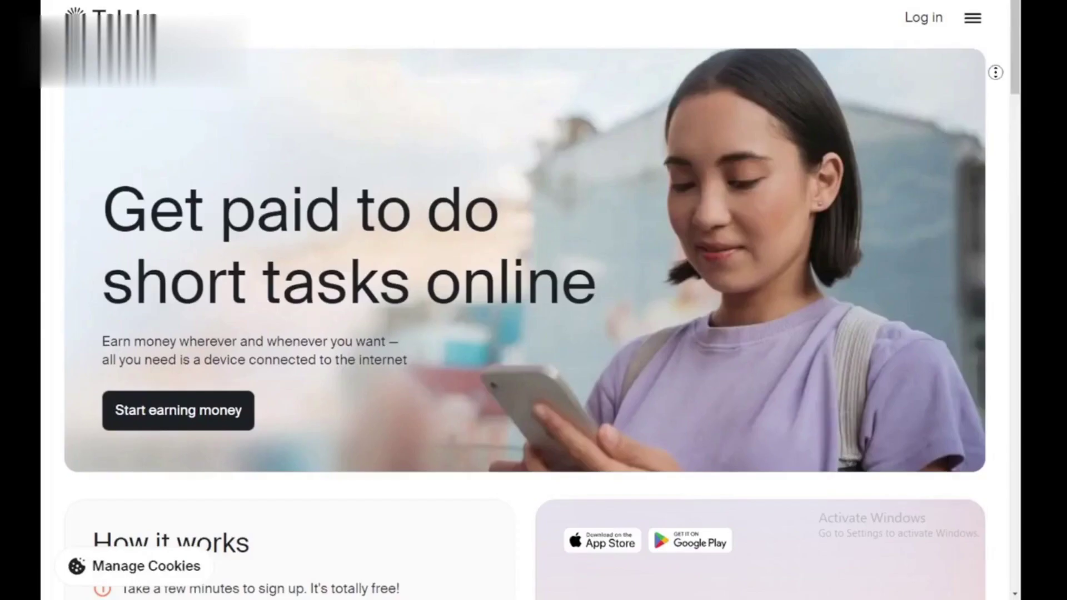
scroll(533, 301, down, 1)
scroll(534, 300, down, 1)
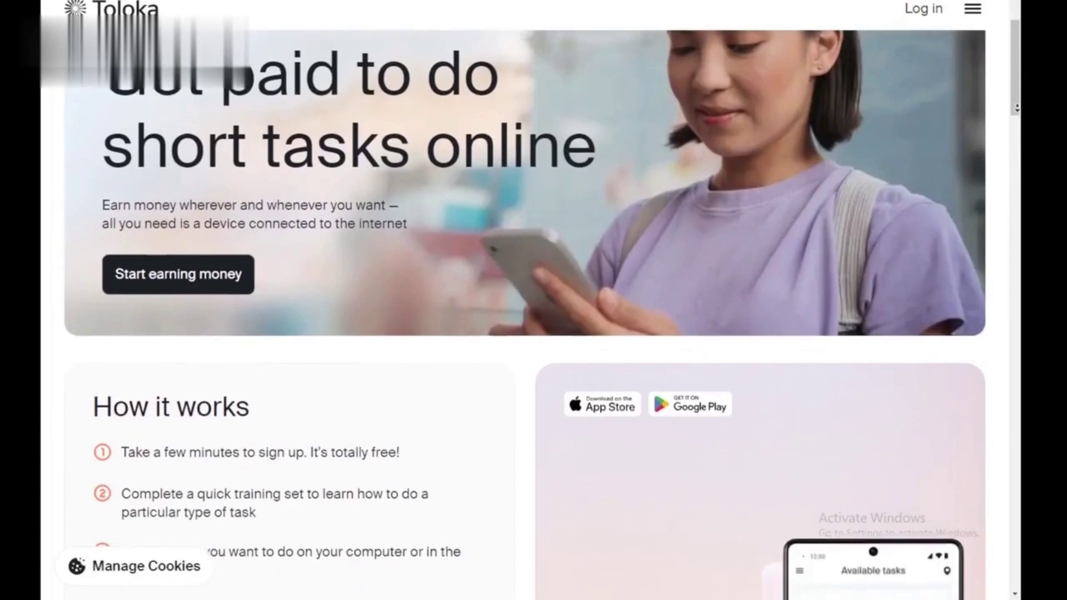